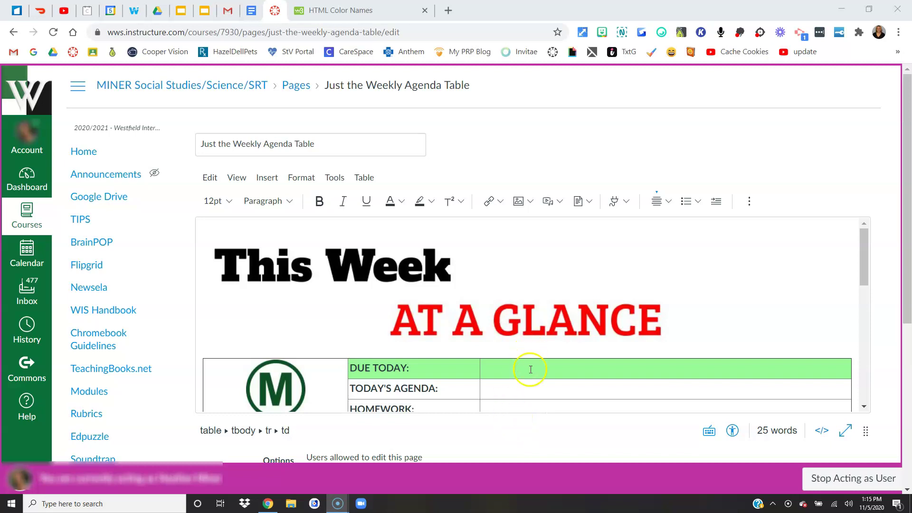
# Insert blank spacer rows above and below the T day's block
pyautogui.scroll(-3, 537, 368)
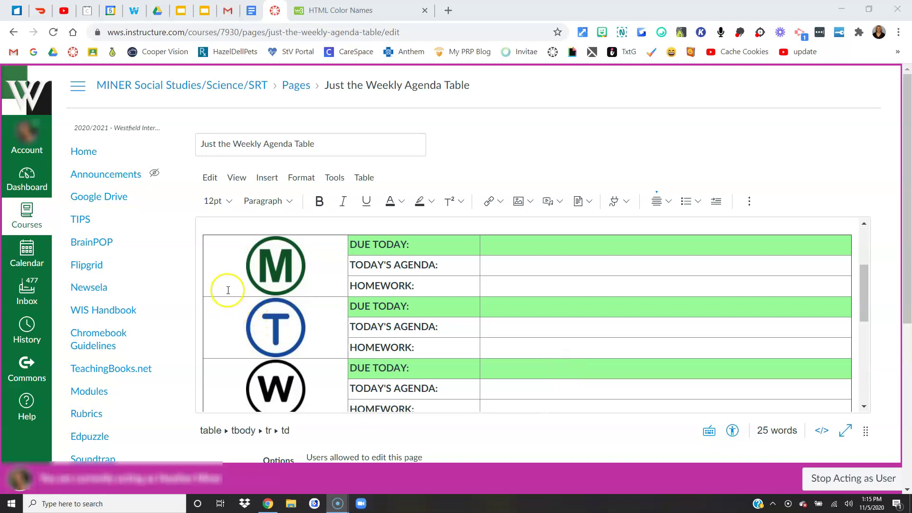
pyautogui.click(236, 322)
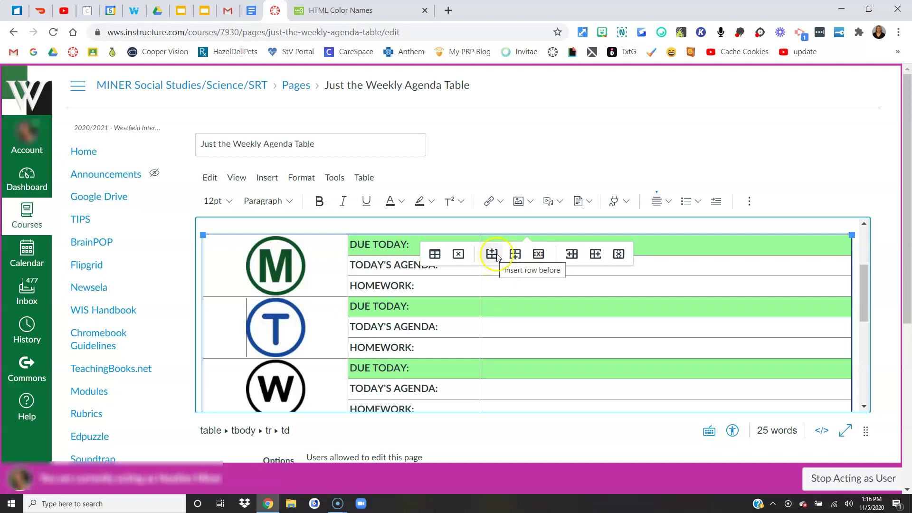
pyautogui.click(518, 256)
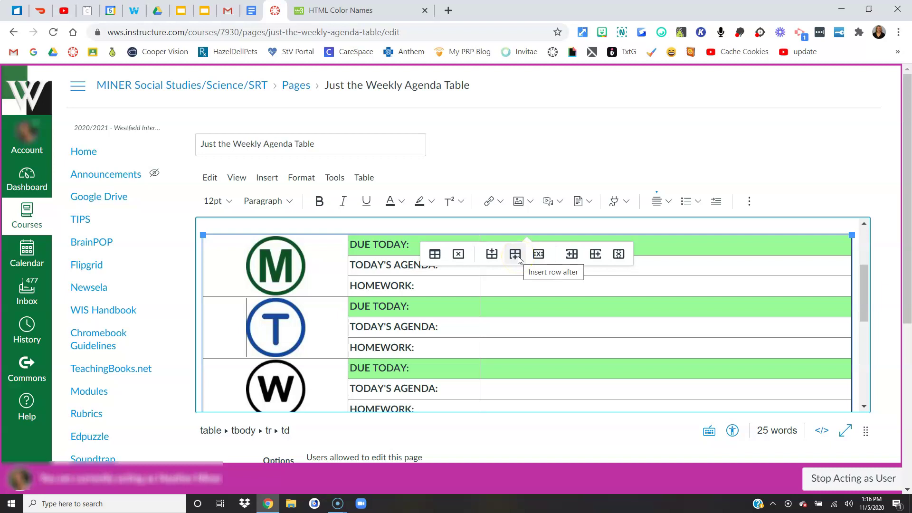
pyautogui.click(496, 260)
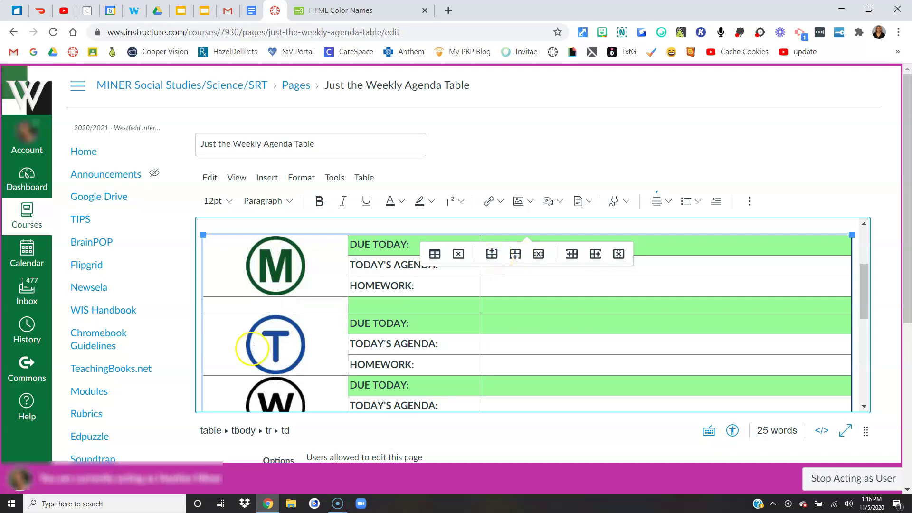
pyautogui.click(316, 303)
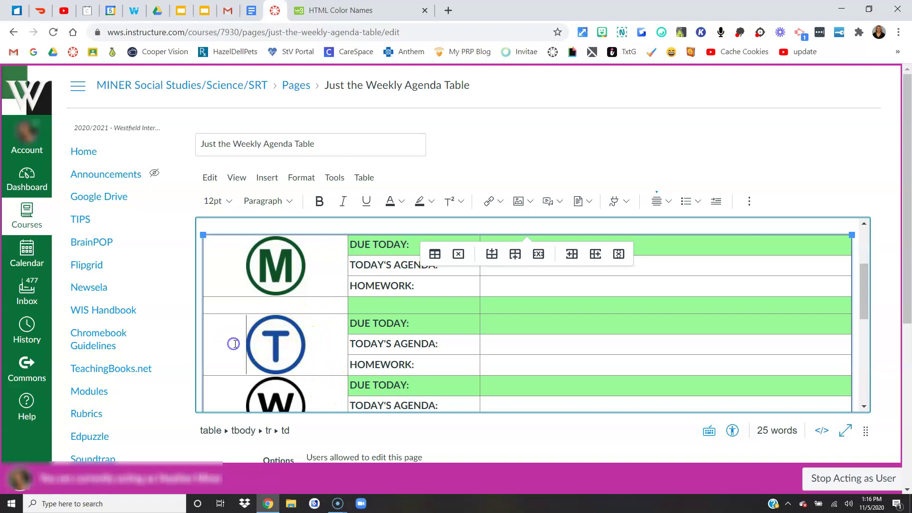
pyautogui.click(515, 255)
# Insert blank spacer rows above and below the TH day's block
pyautogui.scroll(-3, 439, 309)
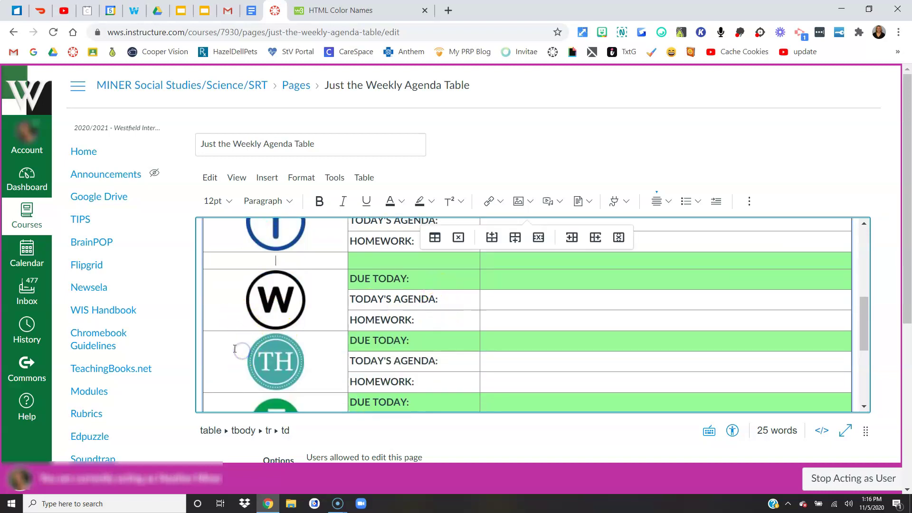
pyautogui.click(492, 237)
pyautogui.scroll(-2, 375, 323)
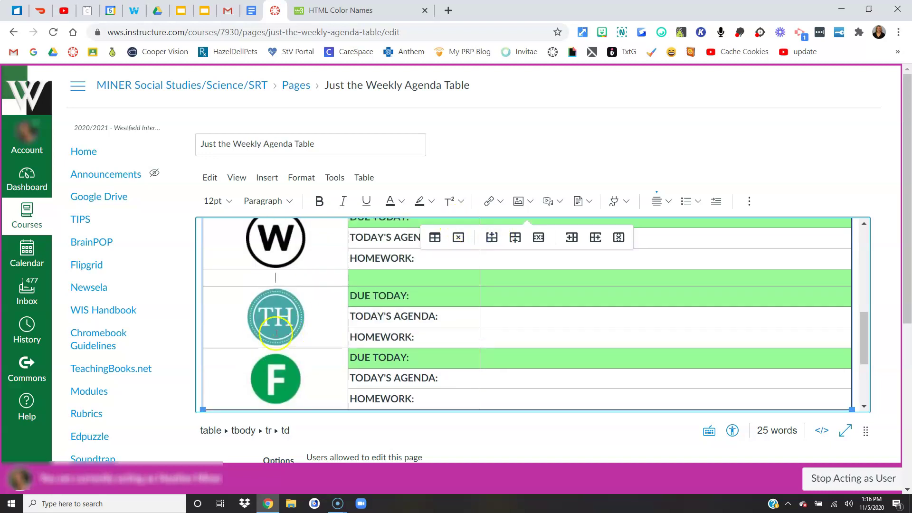
pyautogui.click(233, 329)
pyautogui.click(515, 238)
pyautogui.scroll(-3, 479, 251)
pyautogui.scroll(5, 478, 252)
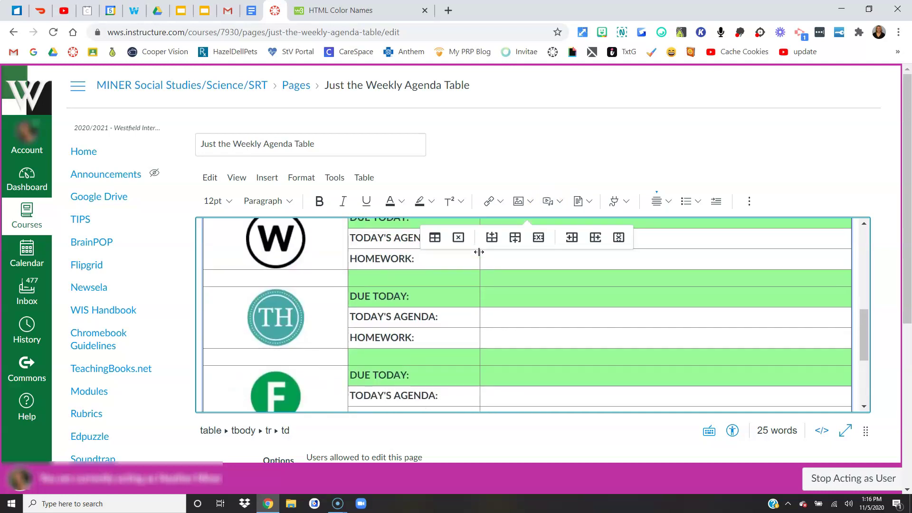
pyautogui.scroll(2, 479, 251)
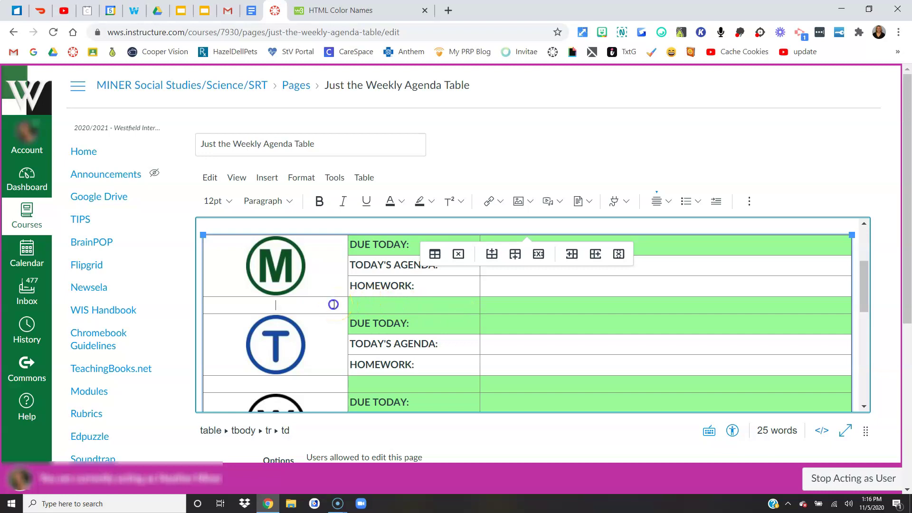
# Select the whole spacer row under M, then switch to the HTML Color Names page
pyautogui.moveTo(336, 302); pyautogui.dragTo(385, 302)
pyautogui.moveTo(476, 303); pyautogui.dragTo(500, 300)
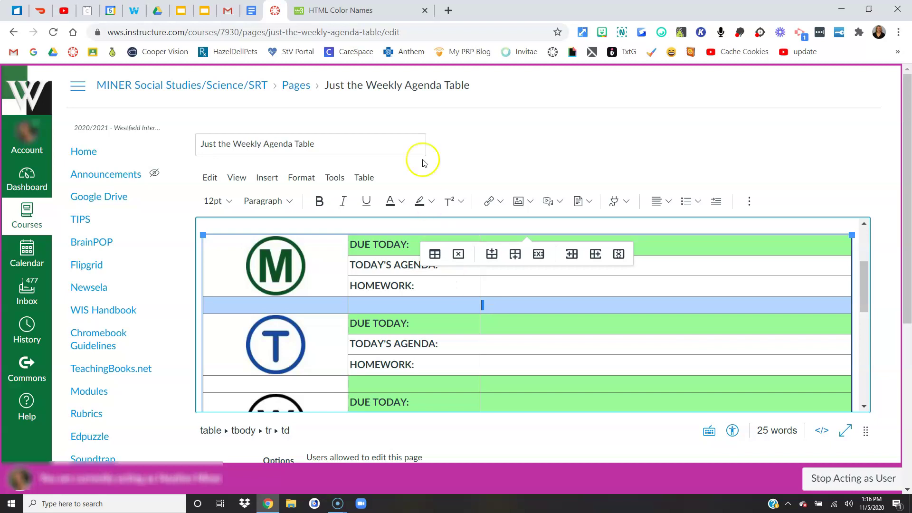
pyautogui.click(362, 9)
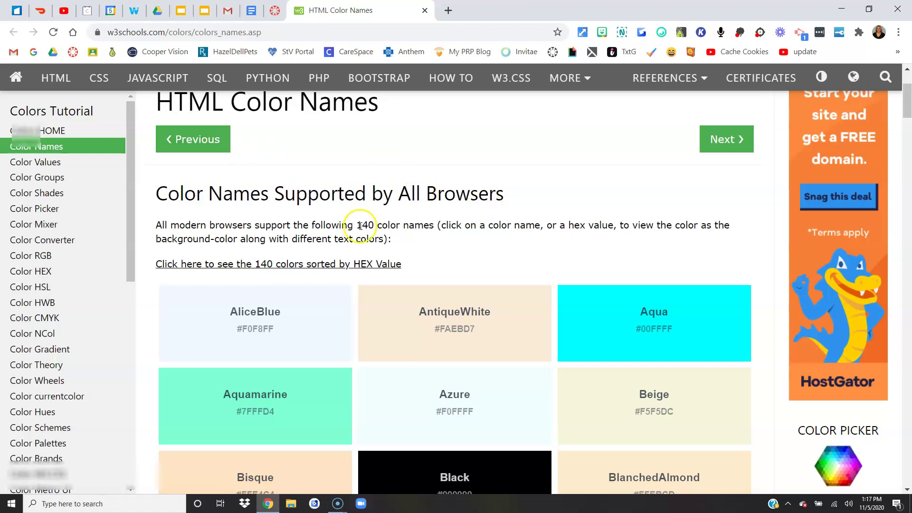
# Find DarkGreen in the color list and select its hex code #006400
pyautogui.scroll(-4, 528, 295)
pyautogui.scroll(-10, 528, 295)
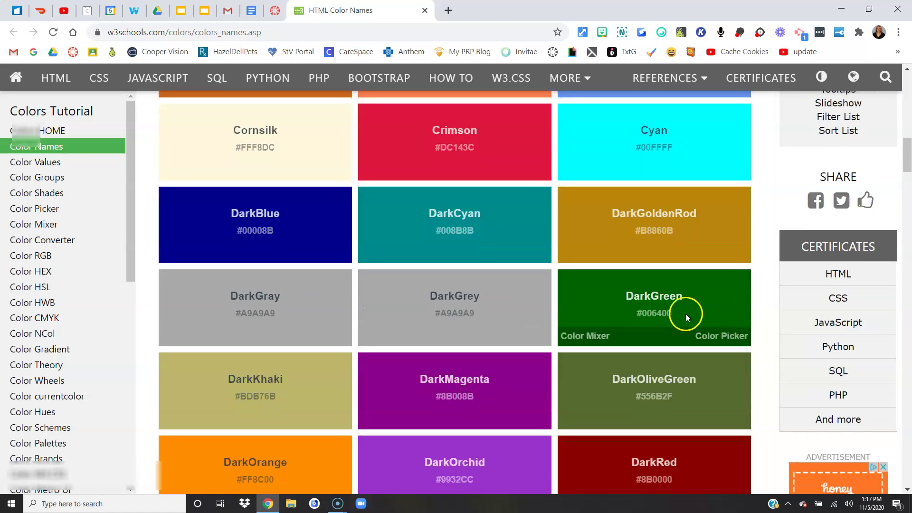
pyautogui.moveTo(682, 314); pyautogui.dragTo(636, 312)
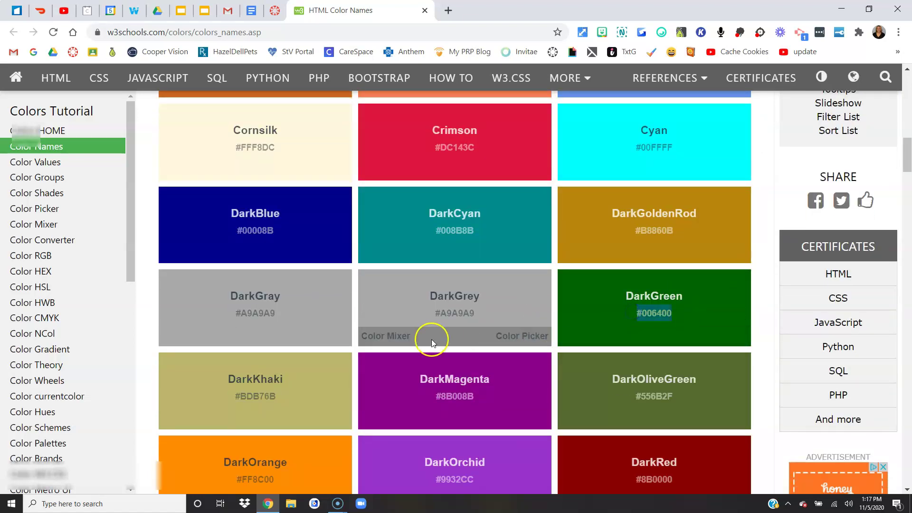
pyautogui.click(273, 11)
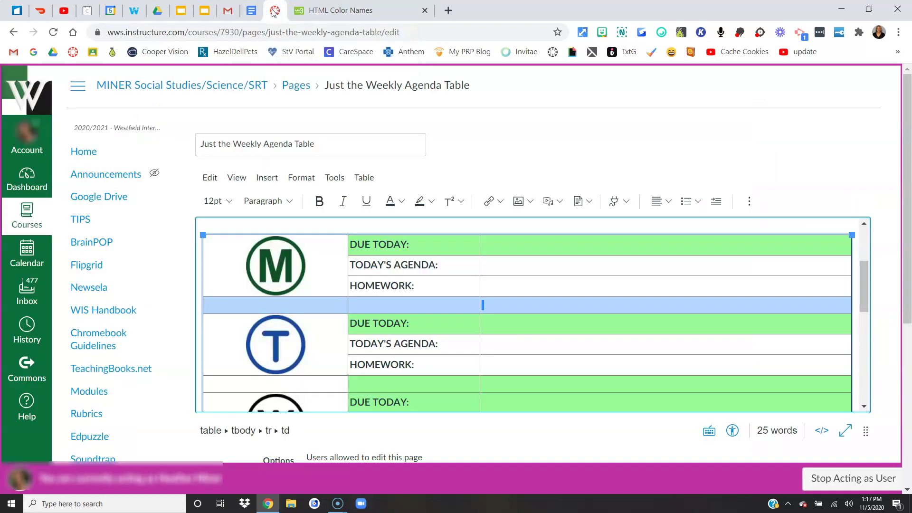
pyautogui.click(323, 10)
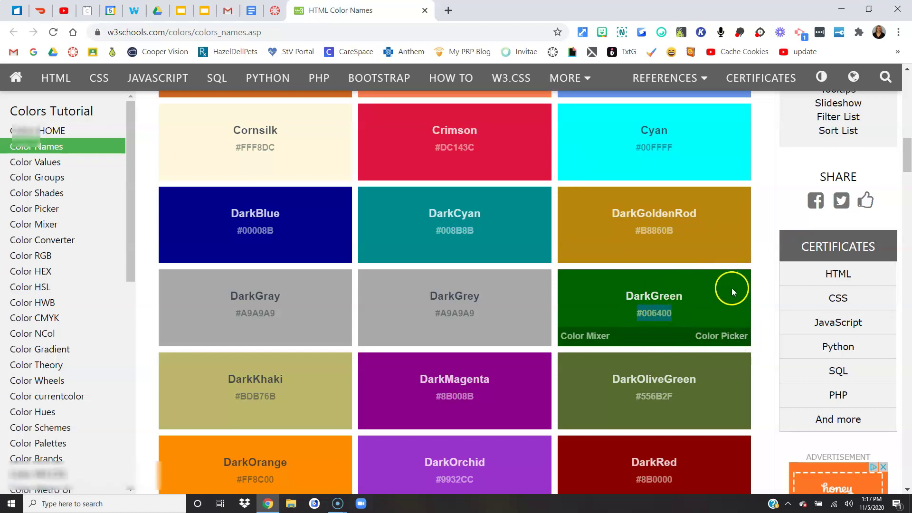
# Pick DarkGreen's 30% shade #009900 in the color picker, select its hex code, and return to Canvas
pyautogui.click(721, 336)
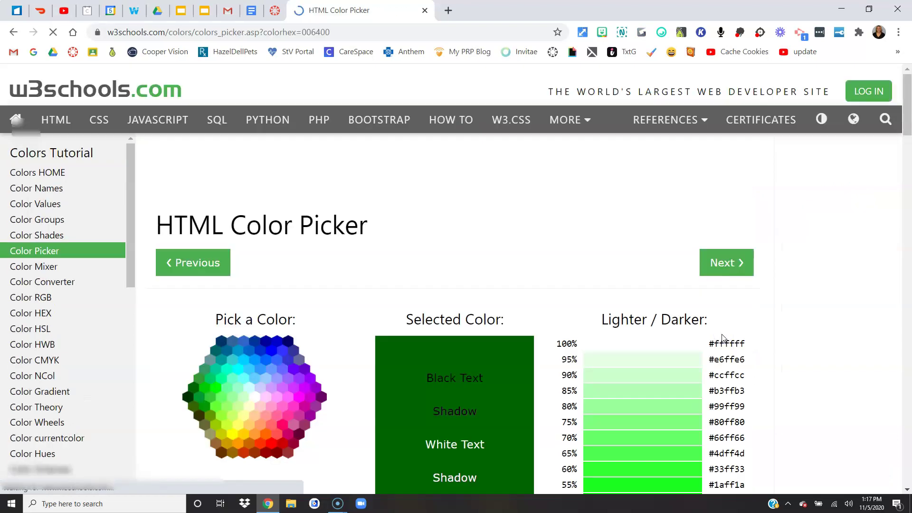
pyautogui.scroll(-4, 647, 337)
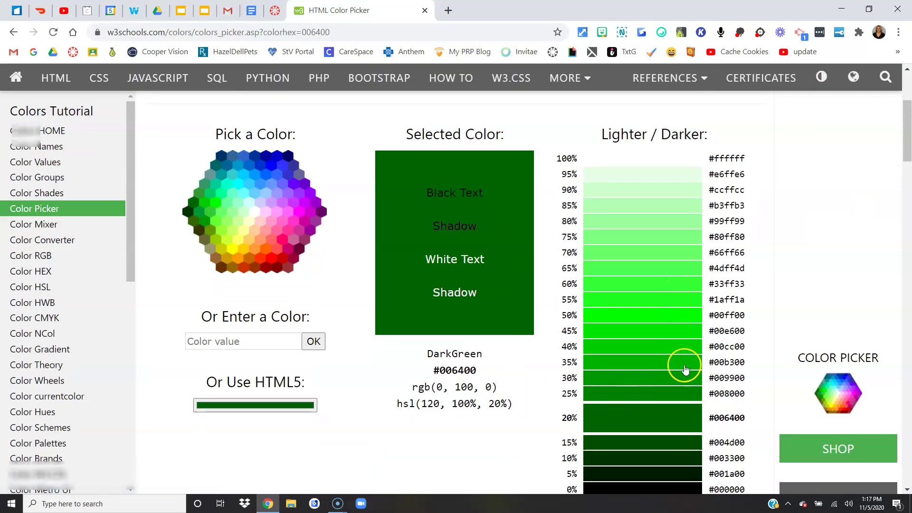
pyautogui.click(646, 378)
pyautogui.moveTo(477, 354); pyautogui.dragTo(417, 353)
pyautogui.hotkey('ctrl', 'c')
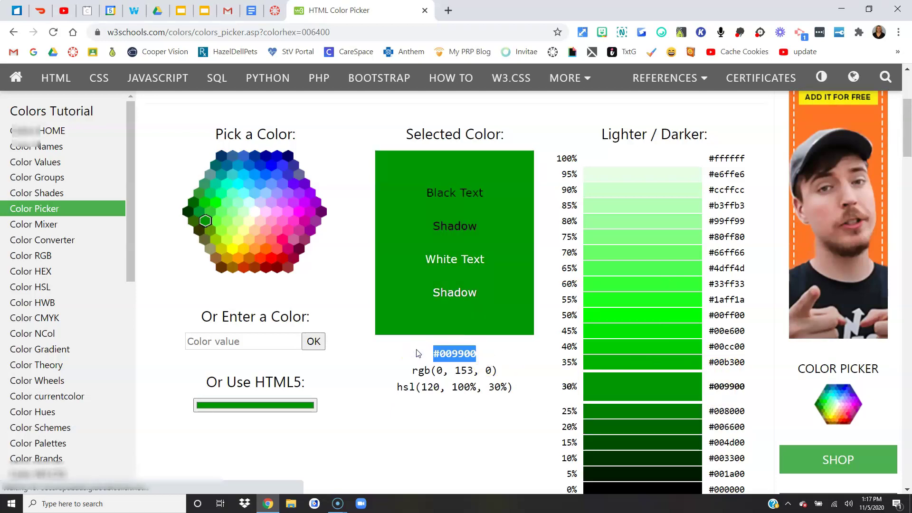
pyautogui.click(273, 10)
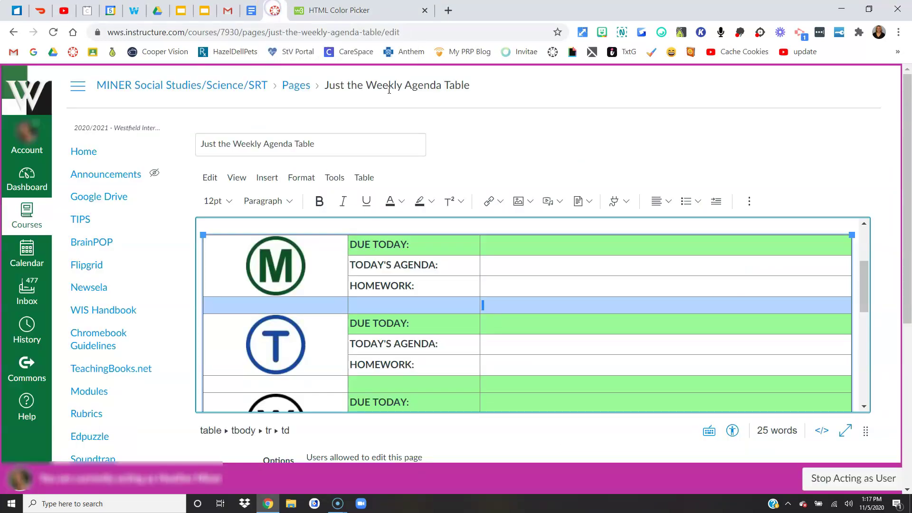
# Select the spacer row between M and T and open its Cell Properties
pyautogui.click(343, 306)
pyautogui.moveTo(505, 301); pyautogui.dragTo(323, 298)
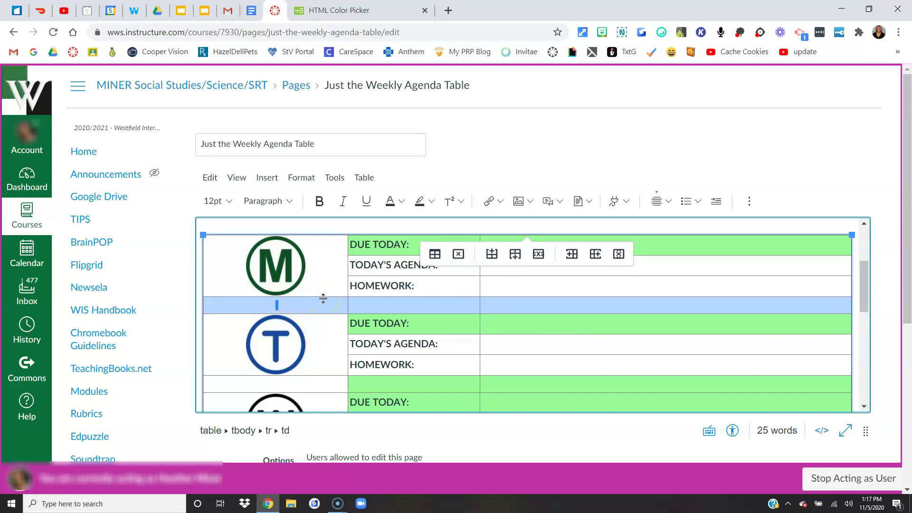
pyautogui.click(749, 202)
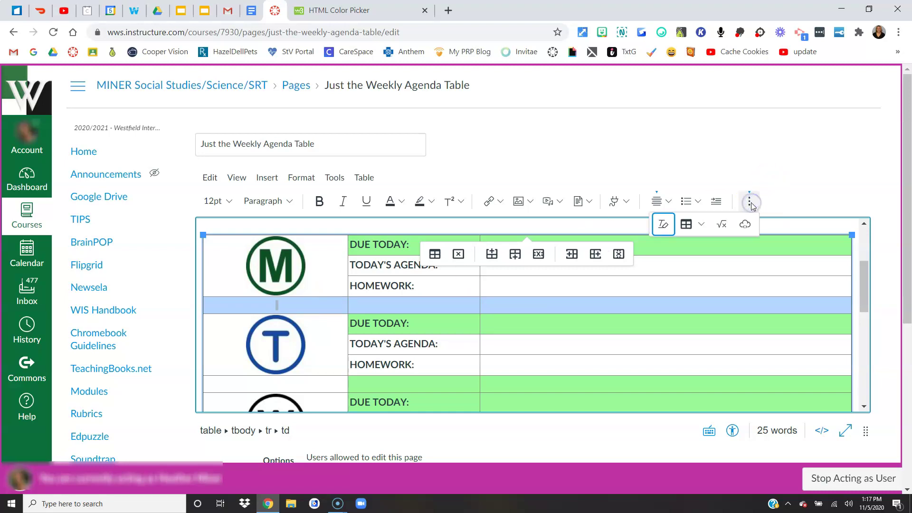
pyautogui.click(696, 227)
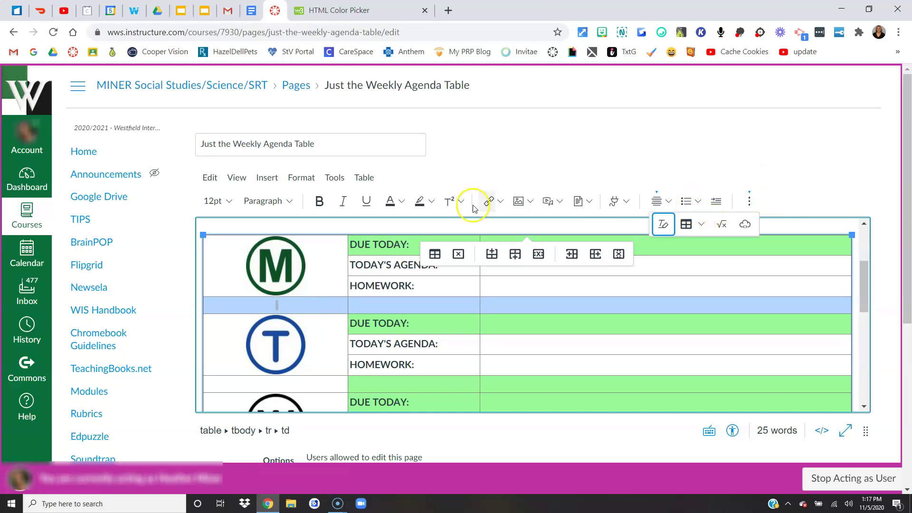
pyautogui.click(699, 225)
pyautogui.moveTo(713, 271)
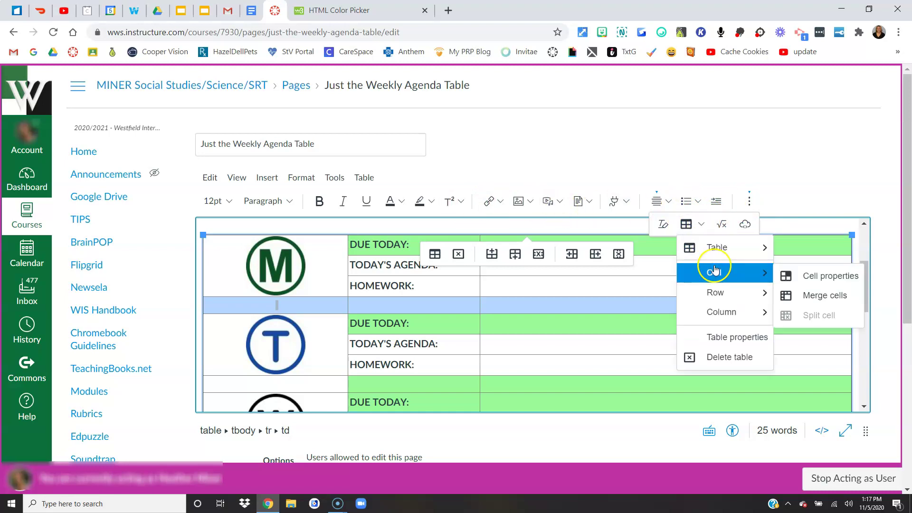
pyautogui.click(832, 276)
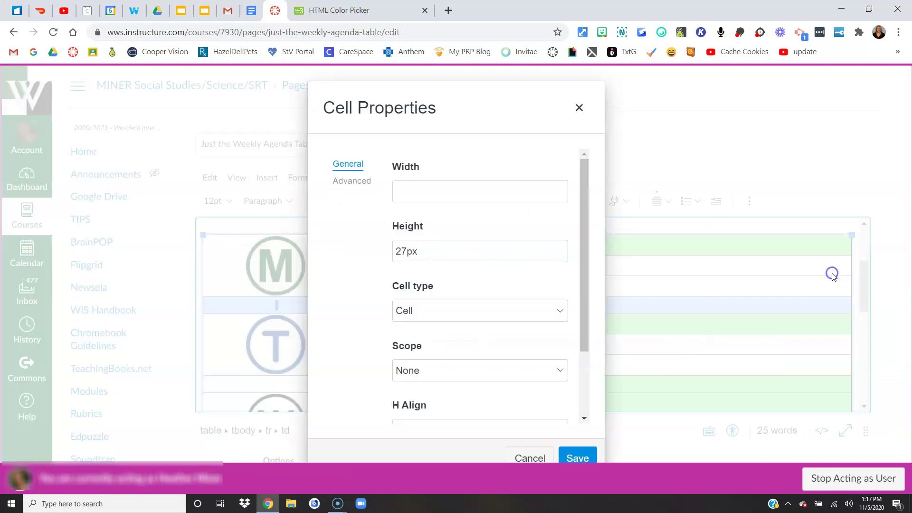
# Set the row's Advanced background color to #009900 and save
pyautogui.click(352, 181)
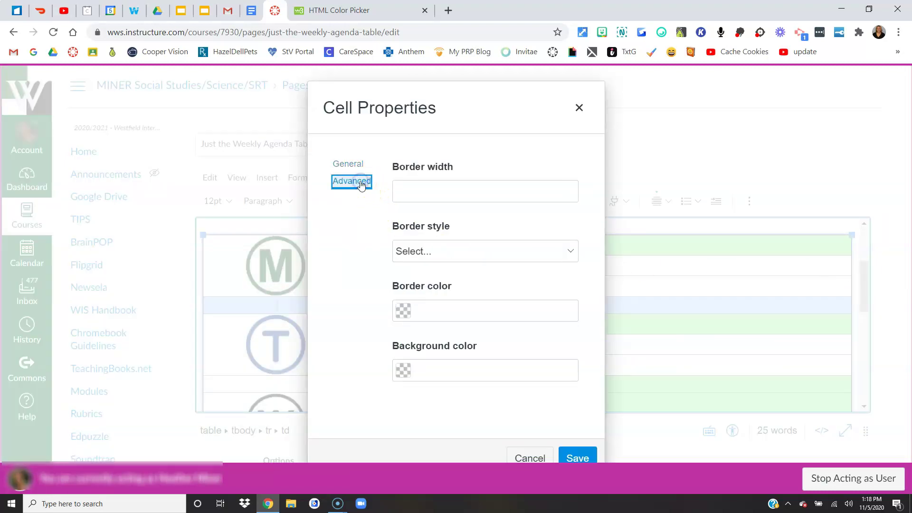
pyautogui.click(478, 367)
pyautogui.hotkey('ctrl', 'v')
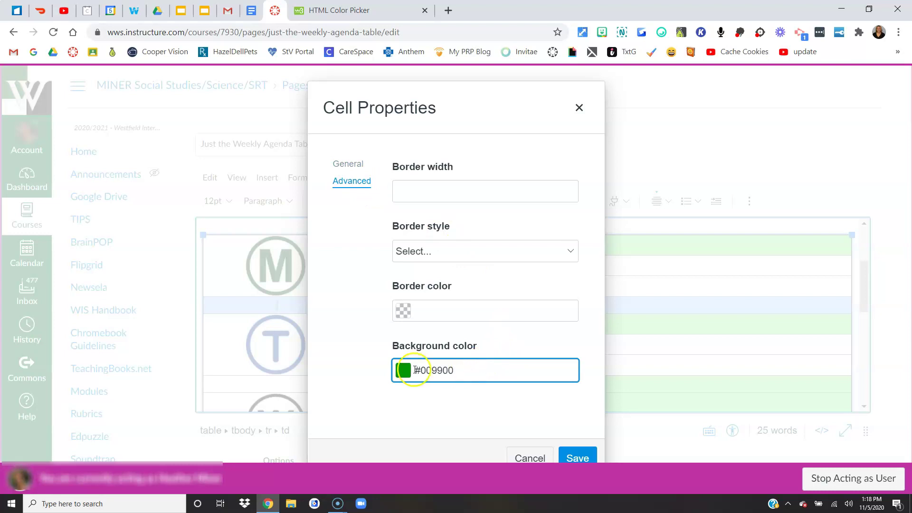
pyautogui.click(584, 458)
pyautogui.click(584, 458)
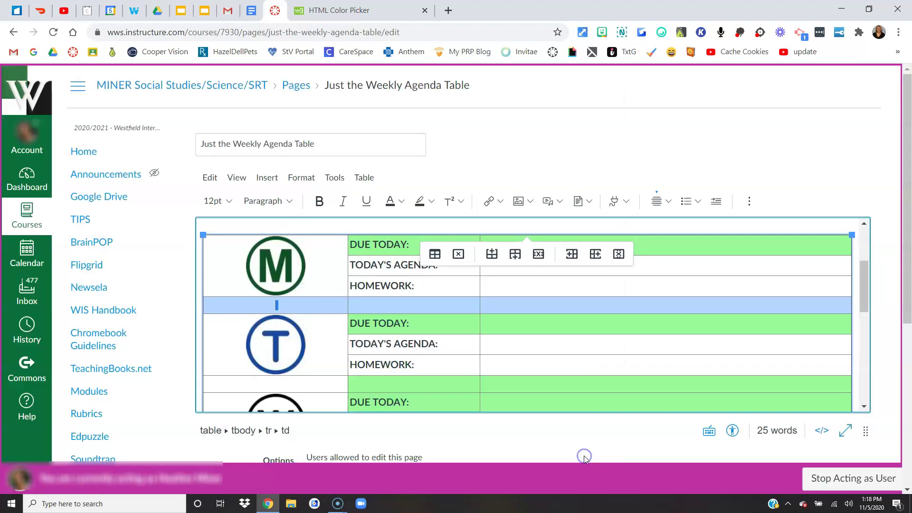
# Give the spacer row under Tuesday's block a #009900 background via Cell Properties
pyautogui.click(539, 363)
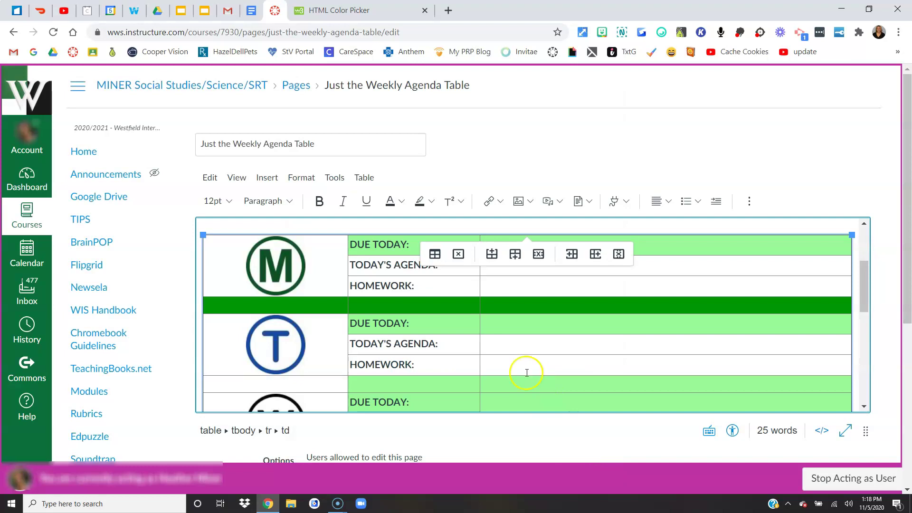
pyautogui.moveTo(517, 378); pyautogui.dragTo(334, 385)
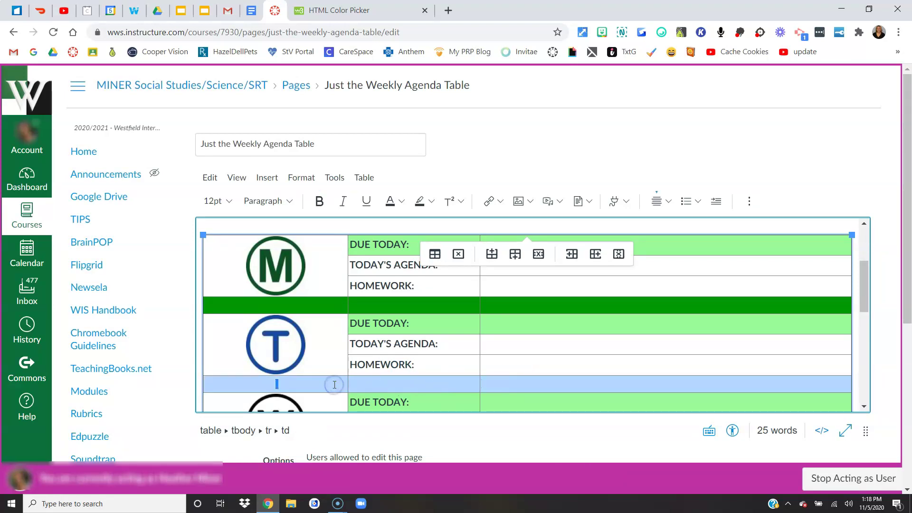
pyautogui.click(749, 201)
pyautogui.click(702, 227)
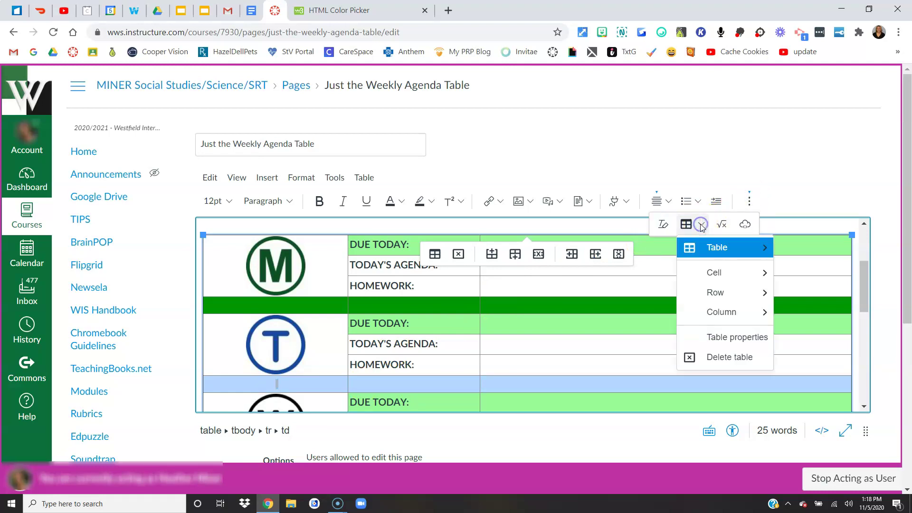
pyautogui.moveTo(730, 274)
pyautogui.click(840, 278)
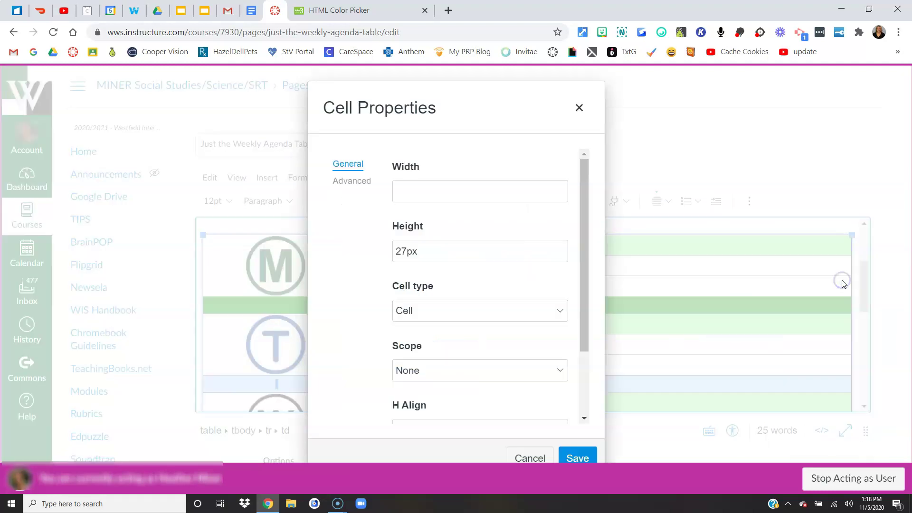
pyautogui.click(356, 182)
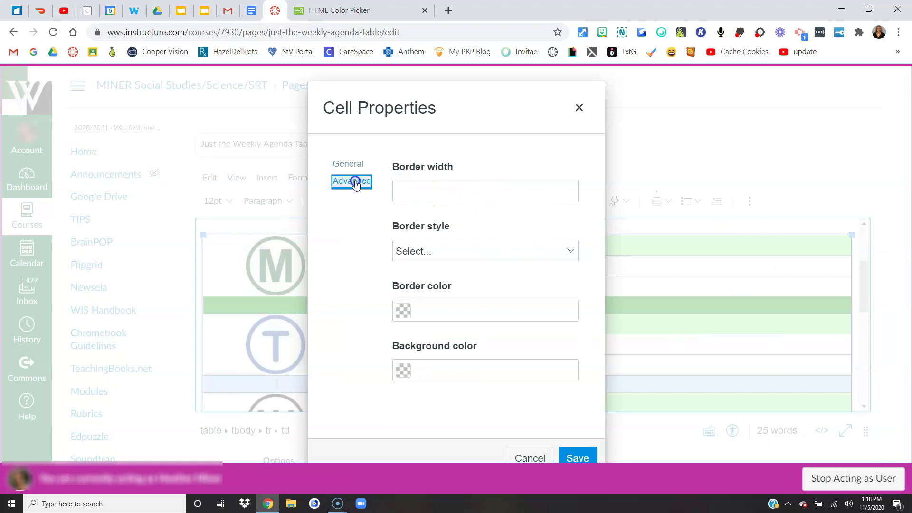
pyautogui.click(499, 370)
pyautogui.hotkey('ctrl', 'v')
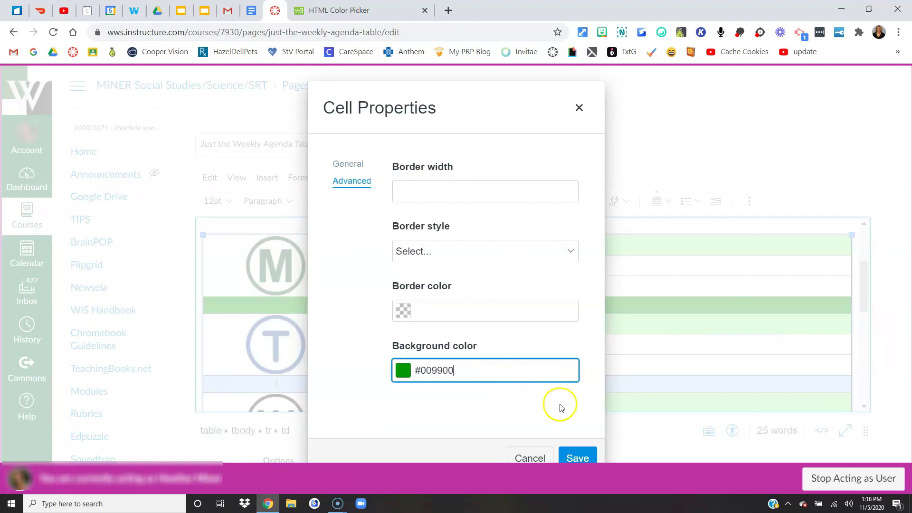
pyautogui.click(579, 455)
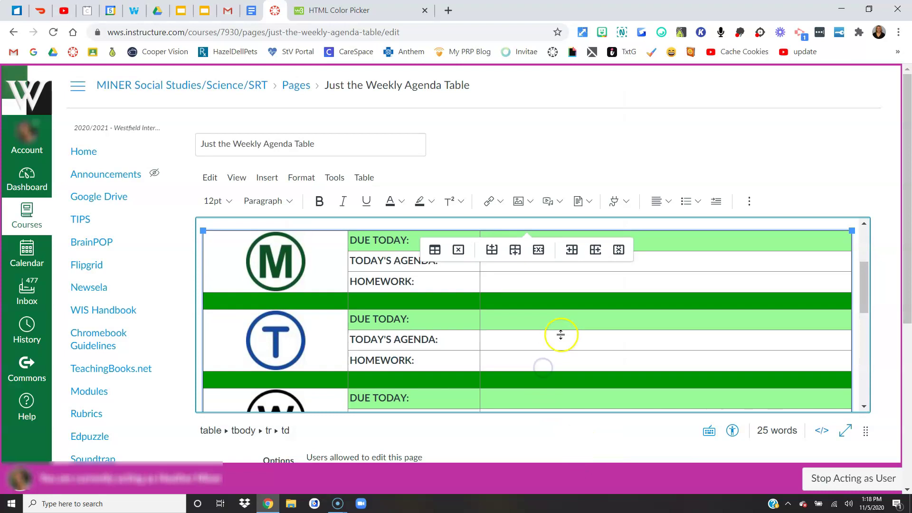
# Give the spacer row under the W block a #009900 background via Cell Properties
pyautogui.scroll(-3, 556, 335)
pyautogui.moveTo(505, 336); pyautogui.dragTo(315, 340)
pyautogui.click(748, 200)
pyautogui.click(705, 223)
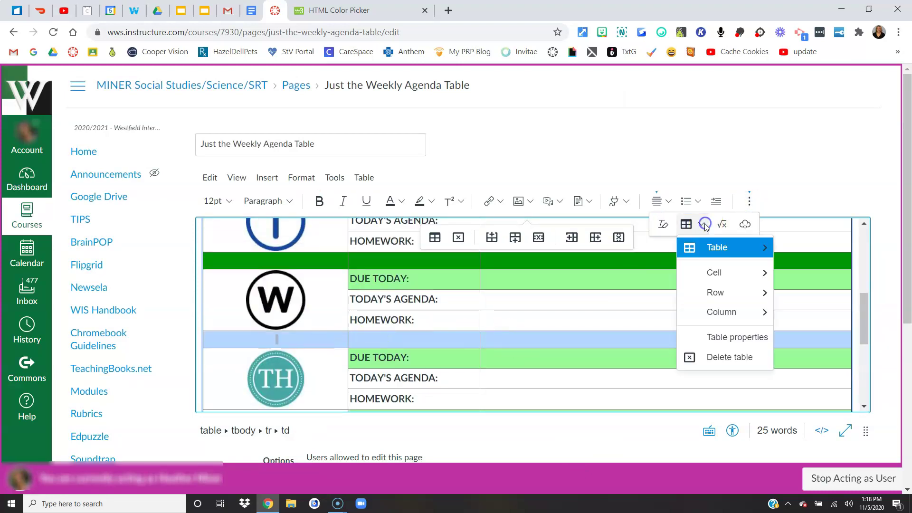
pyautogui.moveTo(712, 270)
pyautogui.click(825, 285)
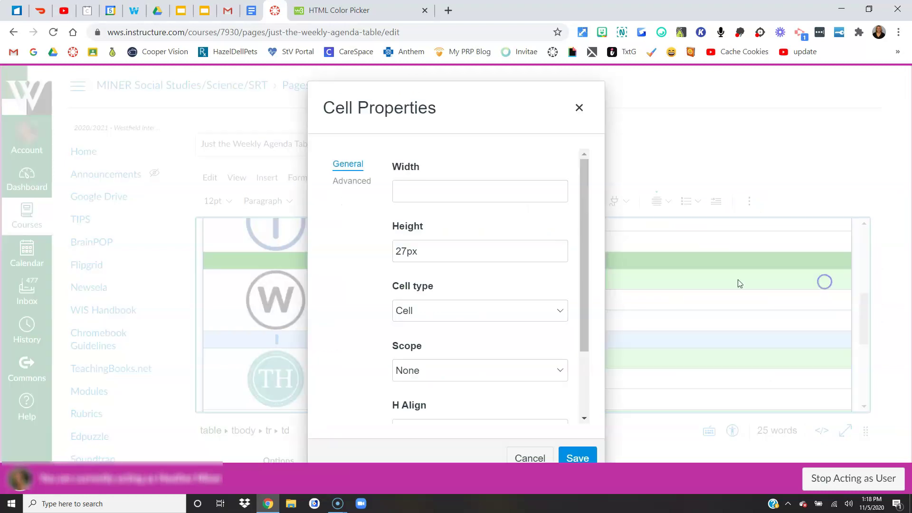
pyautogui.click(354, 181)
pyautogui.click(492, 372)
pyautogui.hotkey('ctrl', 'v')
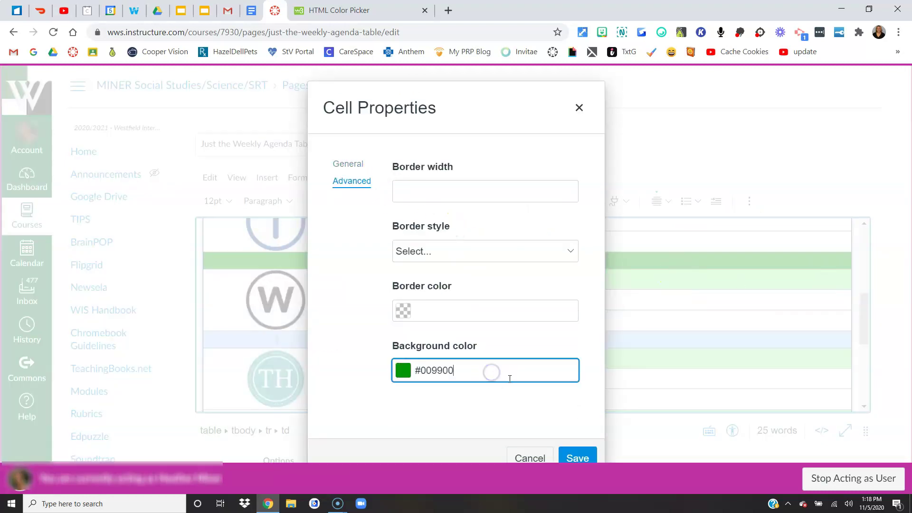
pyautogui.click(577, 457)
pyautogui.click(547, 377)
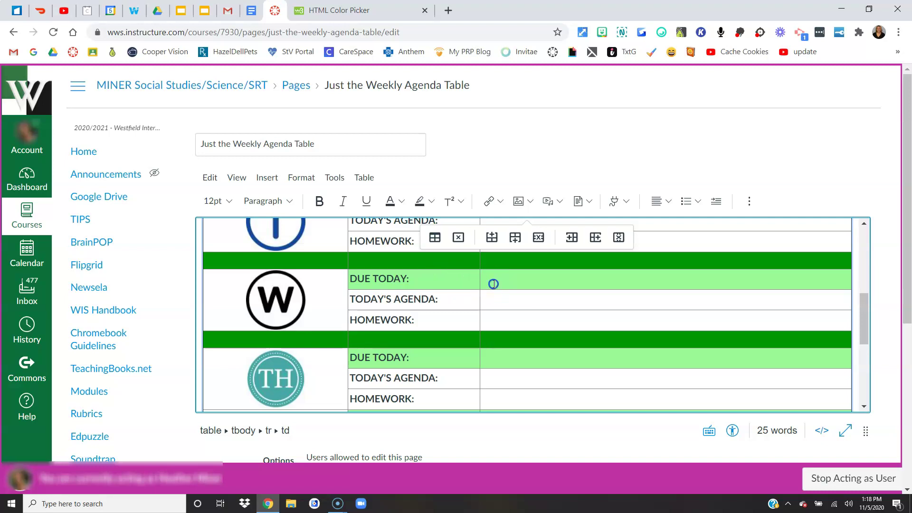
pyautogui.click(749, 201)
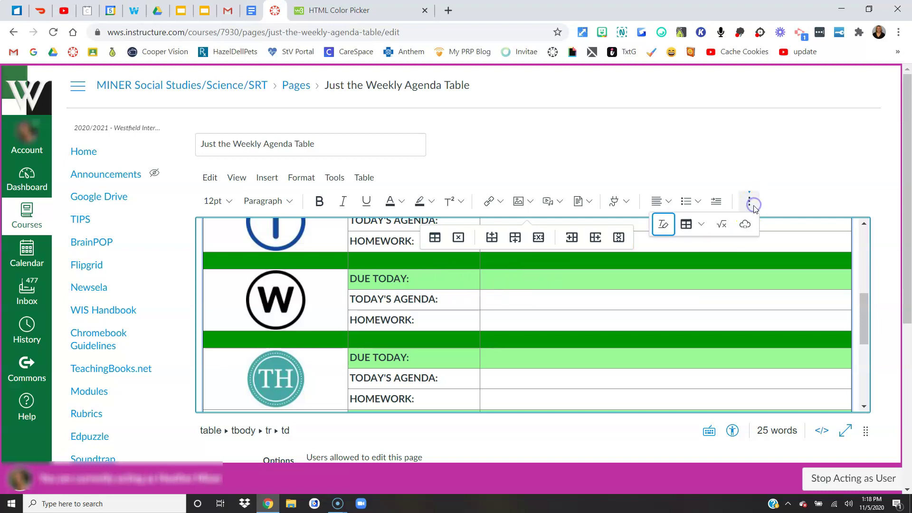
pyautogui.click(702, 224)
pyautogui.moveTo(716, 273)
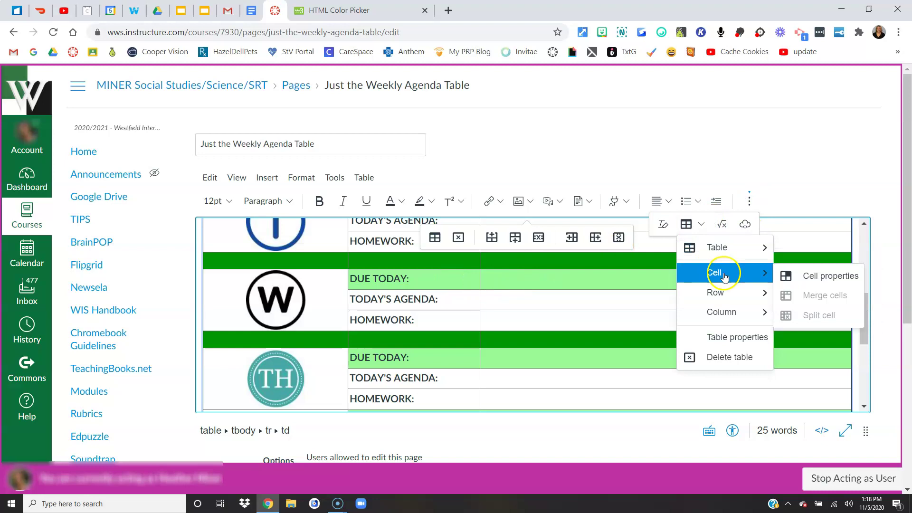
pyautogui.click(823, 278)
pyautogui.click(367, 188)
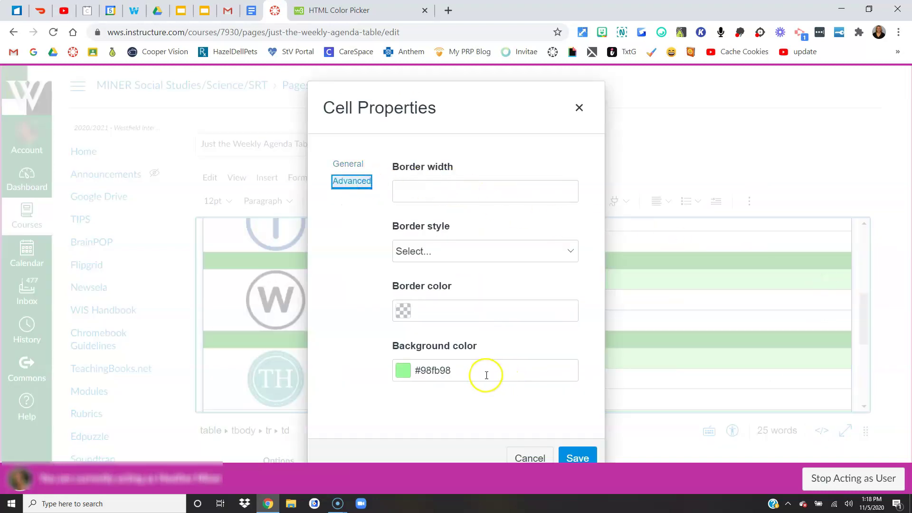
pyautogui.moveTo(484, 373); pyautogui.dragTo(399, 367)
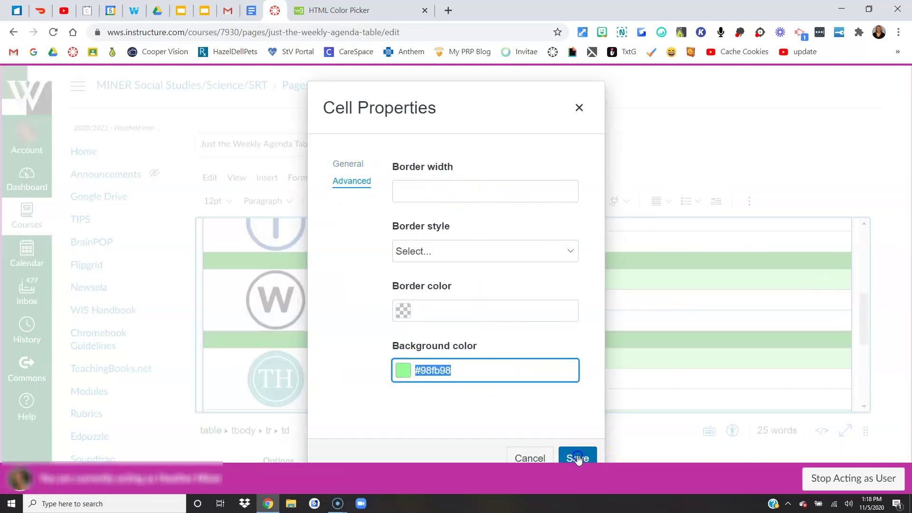
pyautogui.click(577, 457)
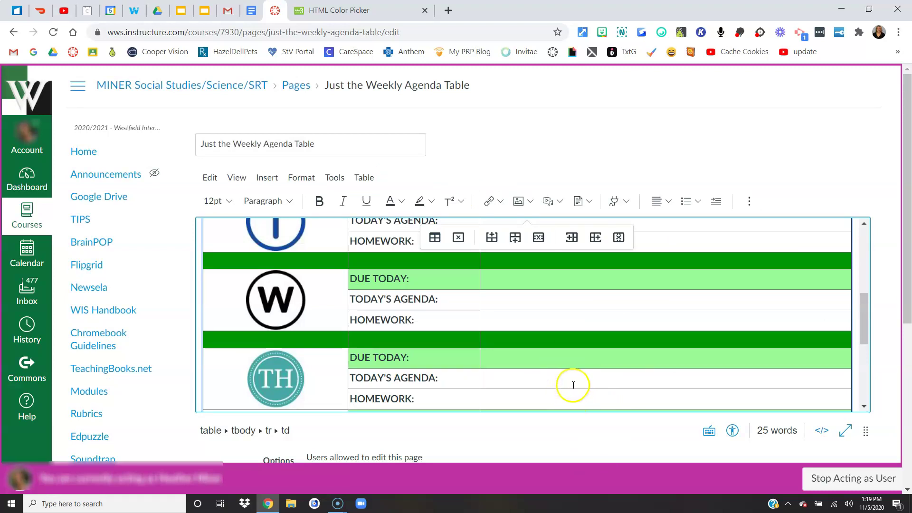